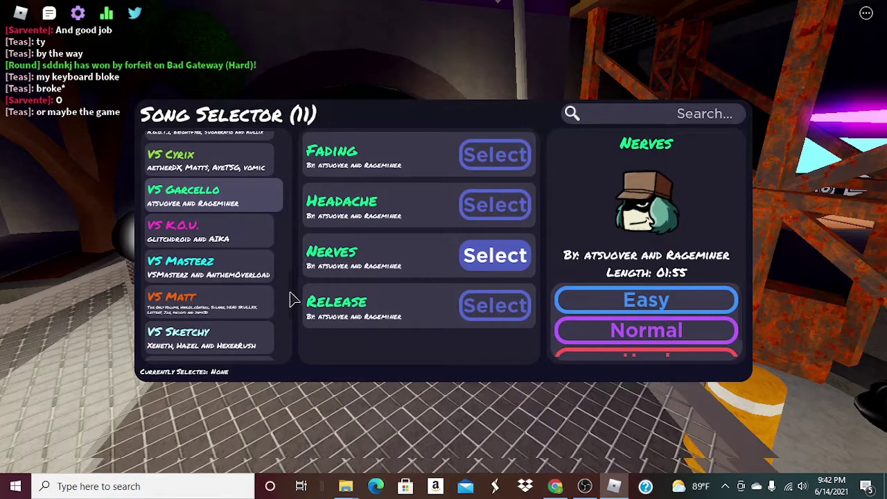
scroll(291, 300, down, 2)
scroll(291, 325, down, 5)
scroll(297, 291, down, 5)
scroll(296, 281, down, 1)
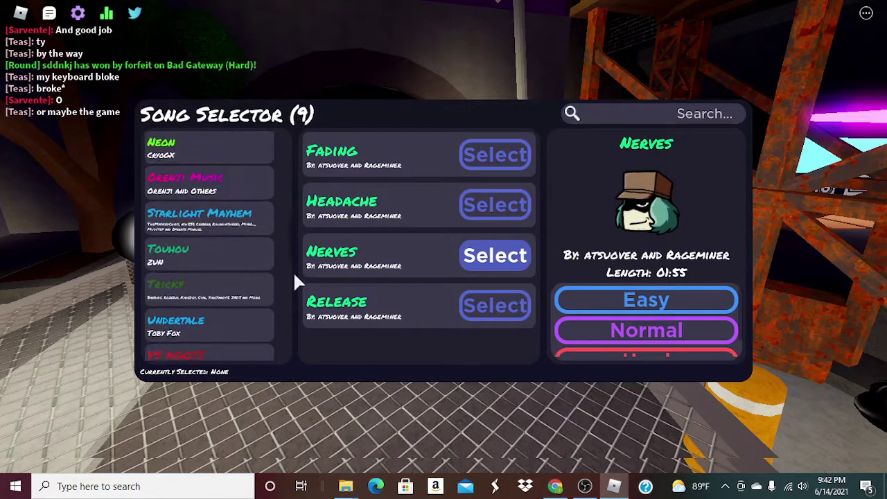
scroll(293, 271, up, 5)
scroll(286, 235, up, 3)
scroll(272, 204, up, 2)
scroll(264, 180, down, 5)
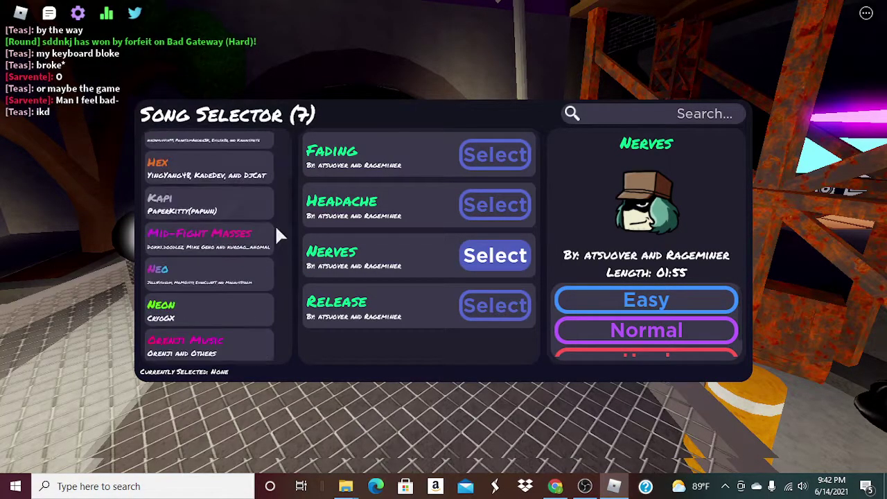
scroll(284, 249, down, 5)
scroll(290, 267, down, 1)
Select the Tricky category in the Song Selector to list its songs.
click(244, 281)
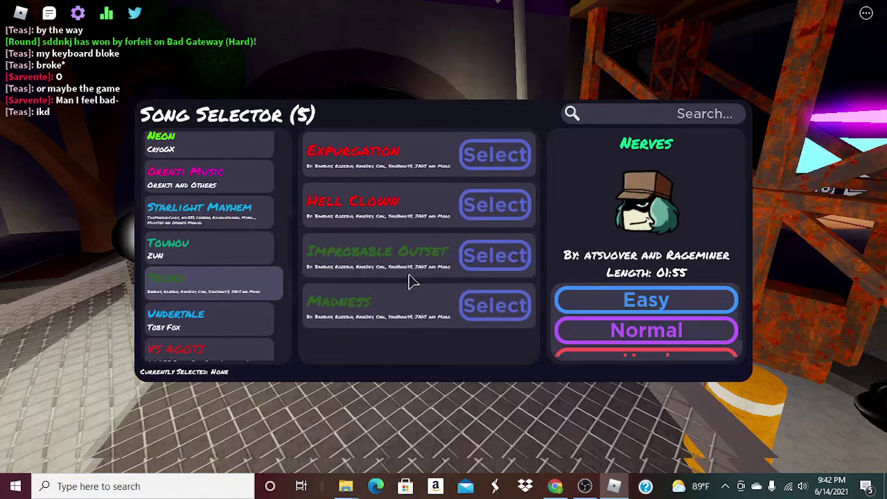
Pick Madness from the Tricky song list to play it on Normal.
click(489, 308)
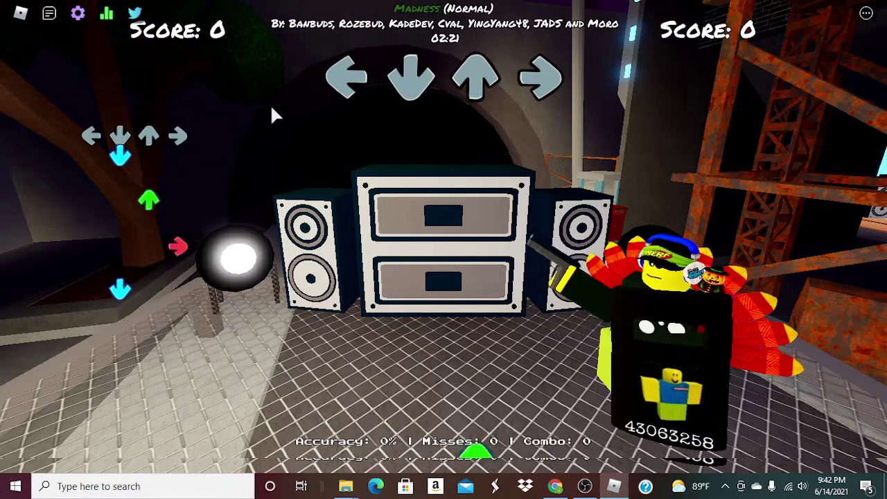
Hit the chord notes from 40 to 47 seconds to build a combo with Sick!! ratings.
key(Up)
key(Right)
key(Down)
key(Up)
key(Left)
key(Right)
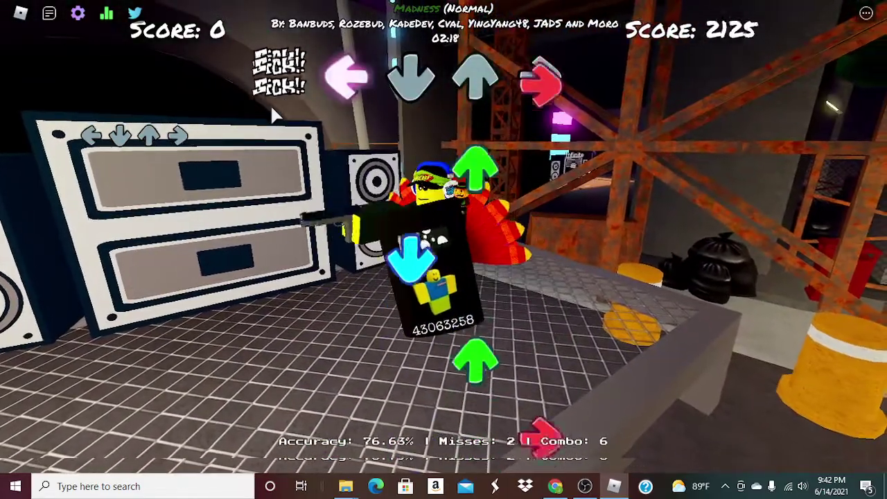
key(Up)
key(Down)
key(Up)
key(Right)
key(Right)
key(Up)
key(Down)
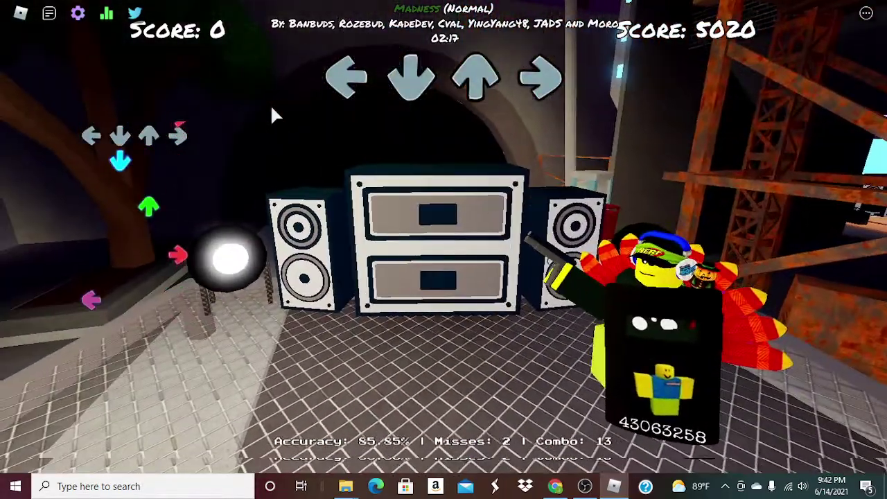
key(Up)
key(Down)
key(Up)
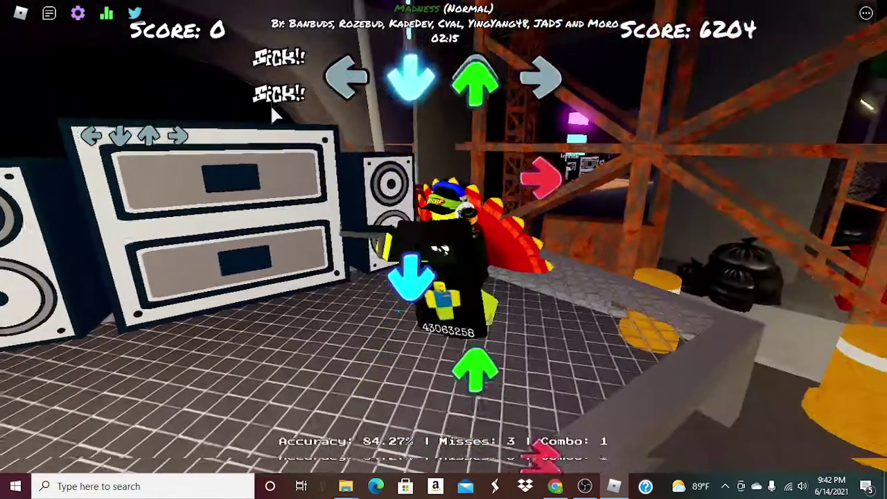
key(Right)
key(Down)
key(Left)
key(Up)
key(Down)
key(Up)
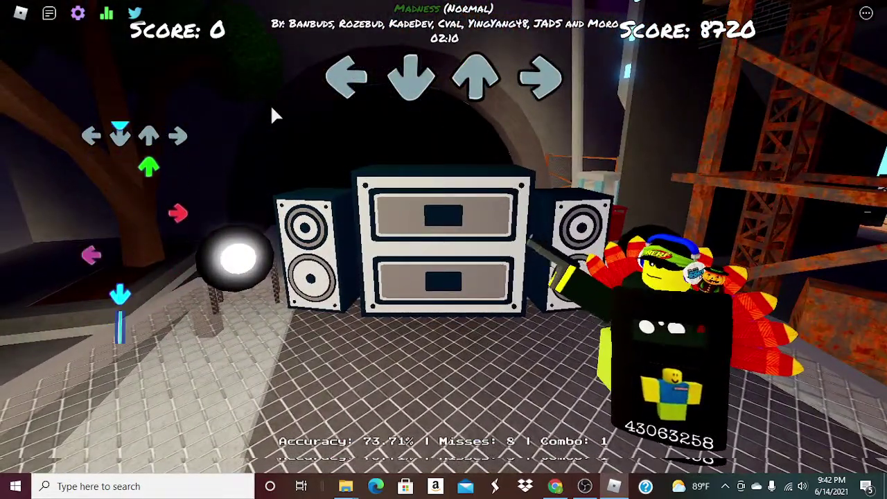
Play the left-and-down note run at 51–56 seconds to rebuild the combo.
key(Left)
key(Down)
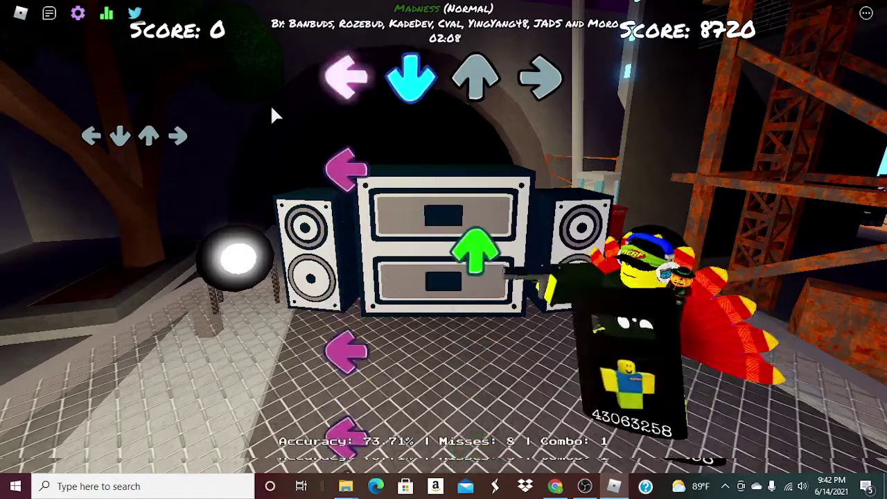
key(Left)
key(Up)
key(Left)
key(Left)
key(Right)
key(Up)
key(Down)
key(Left)
key(Right)
key(Left)
key(Down)
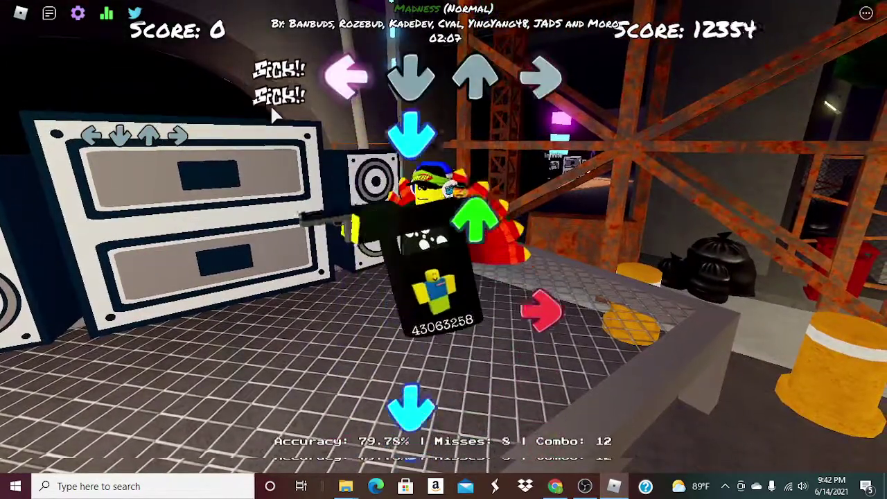
key(Down)
key(Down)
key(Up)
key(Up)
key(Right)
key(Left)
key(Down)
key(Left)
key(Down)
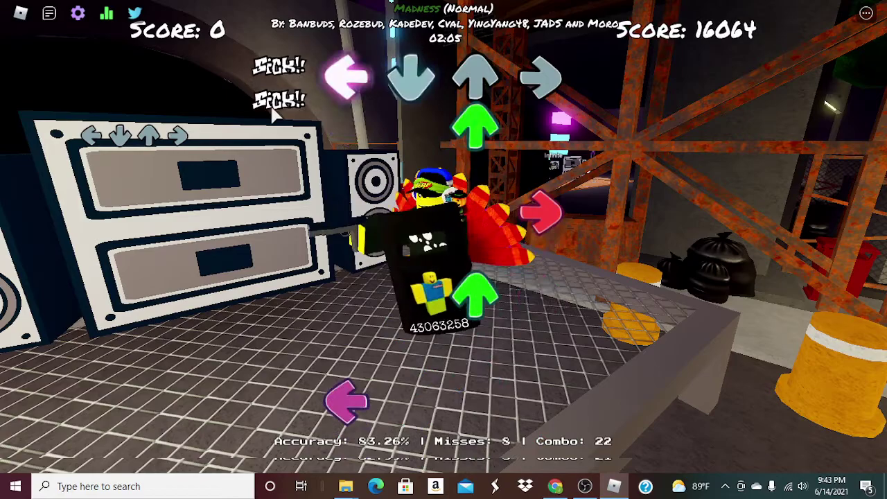
key(Left)
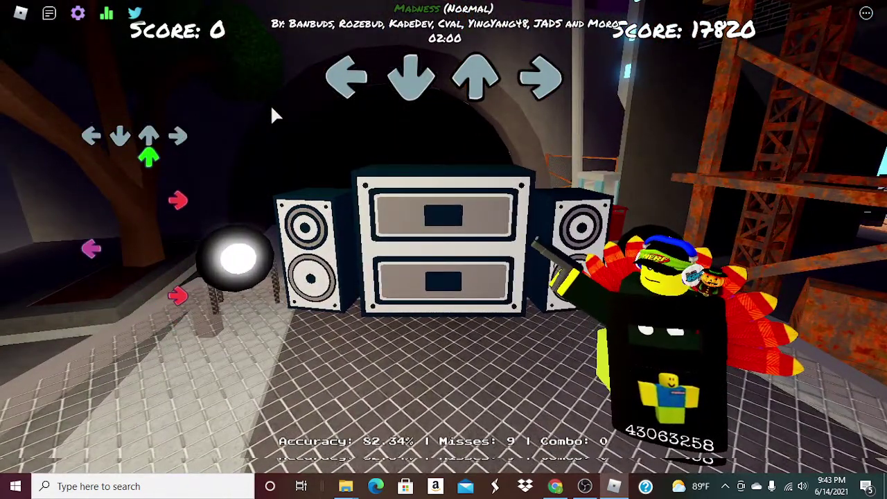
Hit the 61–65 second note passage on beat to start a new combo.
key(Left)
key(Up)
key(Right)
key(Right)
key(Left)
key(Down)
key(Down)
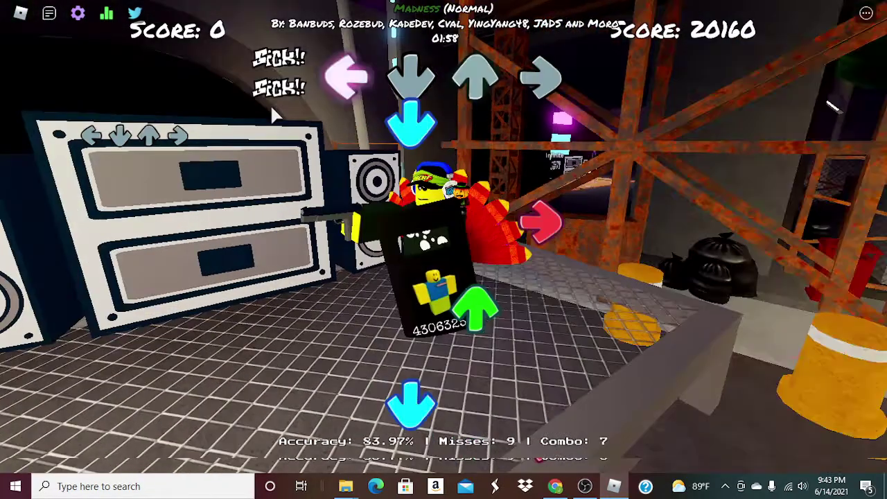
key(Down)
key(Right)
key(Left)
key(Up)
key(Left)
key(Left)
key(Down)
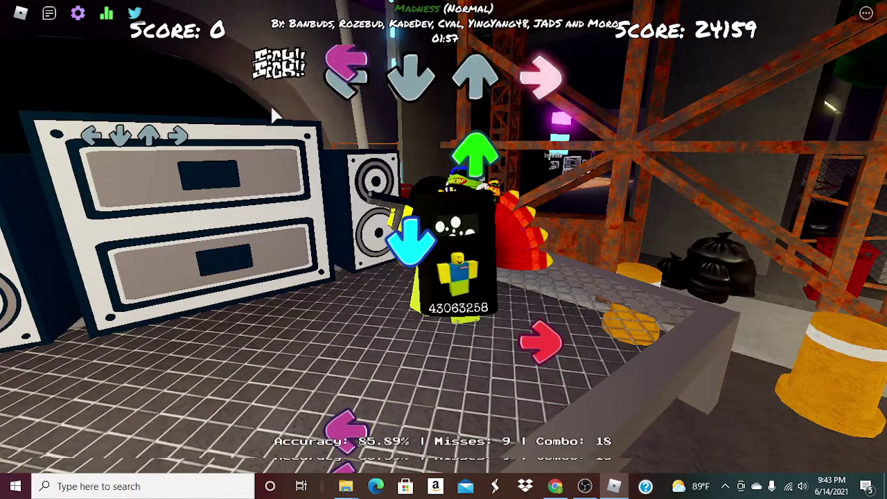
key(Down)
key(Up)
key(Down)
key(Right)
key(Left)
key(Down)
key(Up)
key(Left)
key(Left)
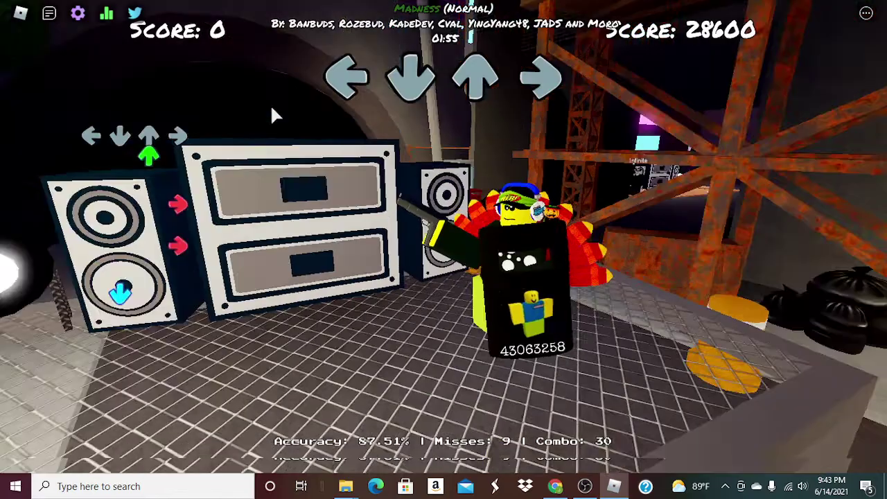
Land the 67–73 second notes for Sick!! ratings and a longer combo.
key(Left)
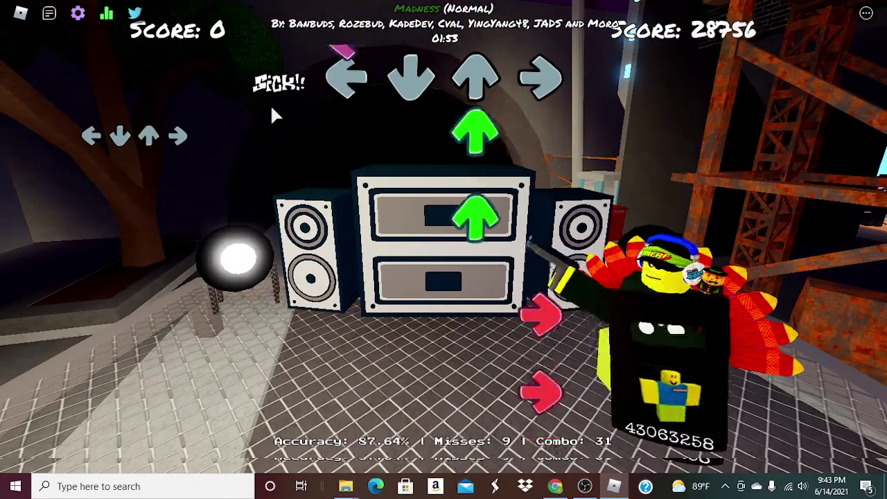
key(Up)
key(Right)
key(Left)
key(Down)
key(Left)
key(Down)
key(Up)
key(Down)
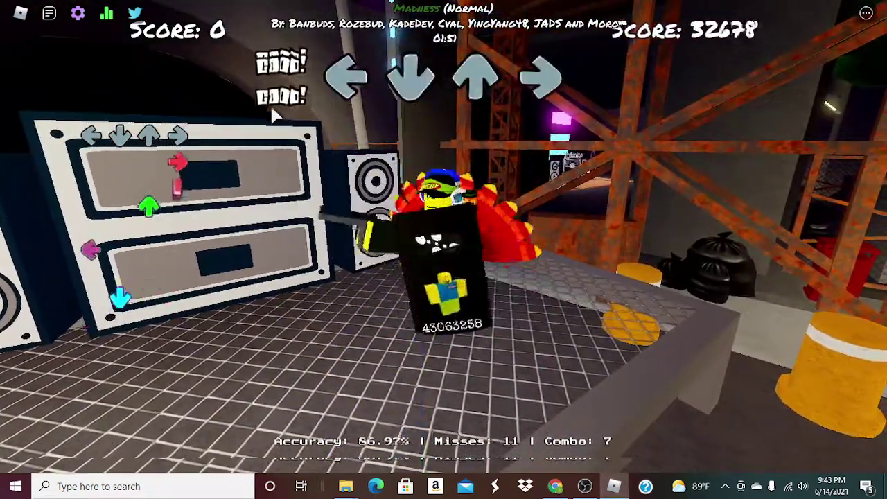
key(Left)
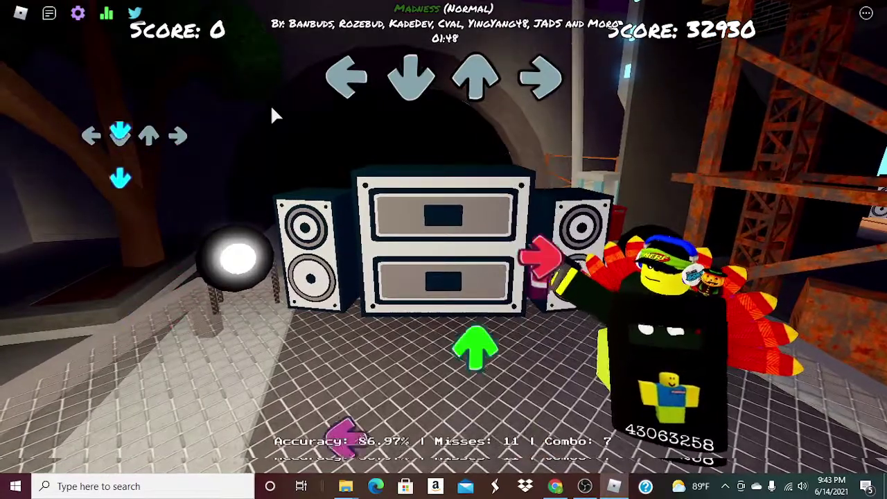
key(Up)
key(Left)
key(Down)
key(Up)
key(Right)
key(Down)
key(Right)
key(Down)
key(Right)
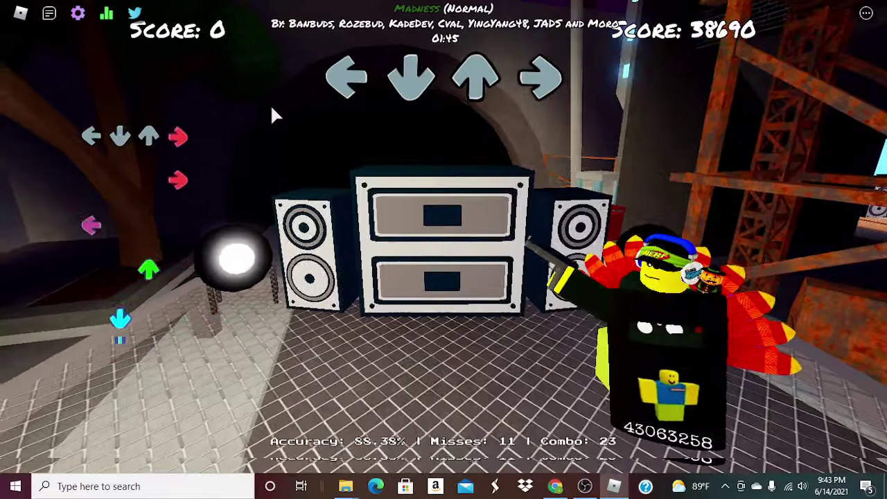
Recover from misses by hitting the dense note section at 77–82 seconds.
key(Right)
key(Down)
key(Down)
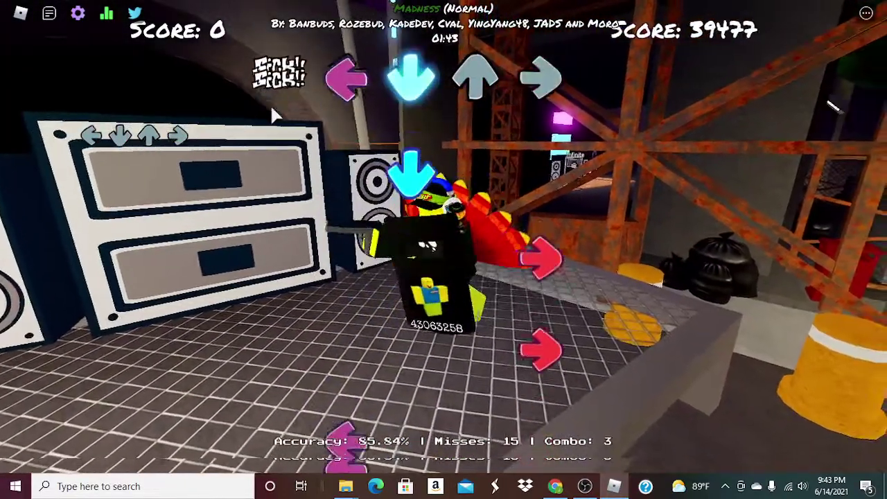
key(Left)
key(Right)
key(Right)
key(Down)
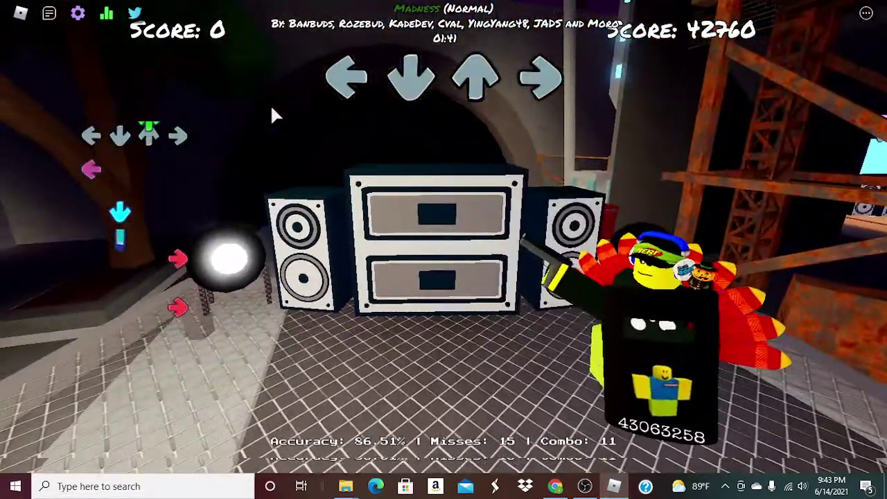
key(Up)
key(Down)
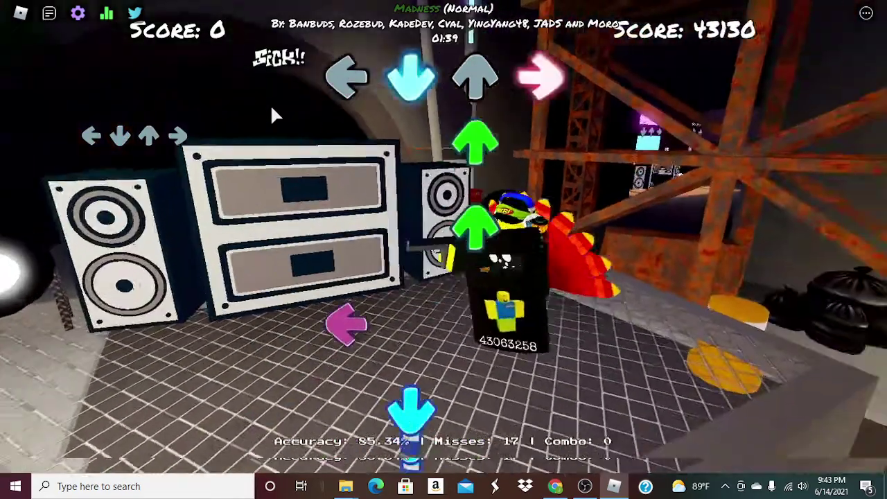
key(Down)
key(Right)
key(Down)
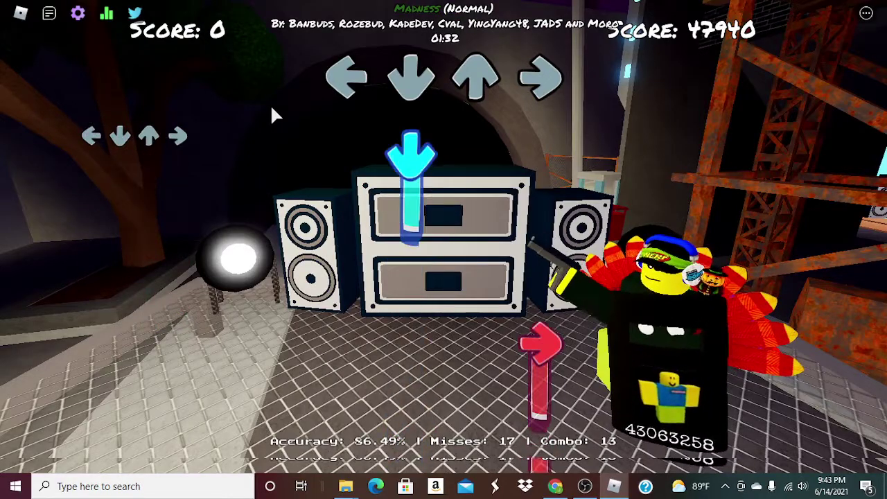
Clear the fast note run at 88–92 seconds while growing the combo.
key(Down)
key(Right)
key(Left)
key(Down)
key(Down)
key(Down)
key(Up)
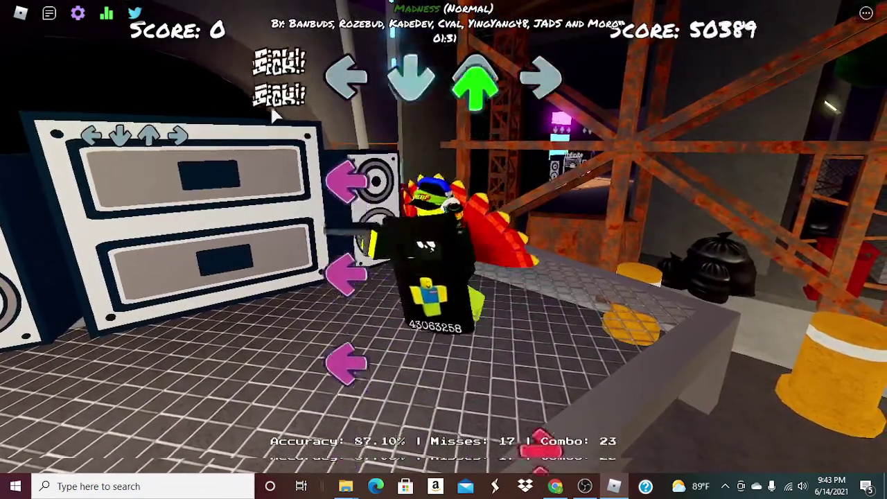
key(Left)
key(Left)
key(Right)
key(Down)
key(Left)
key(Right)
key(Down)
key(Up)
key(Up)
key(Up)
key(Left)
key(Right)
key(Up)
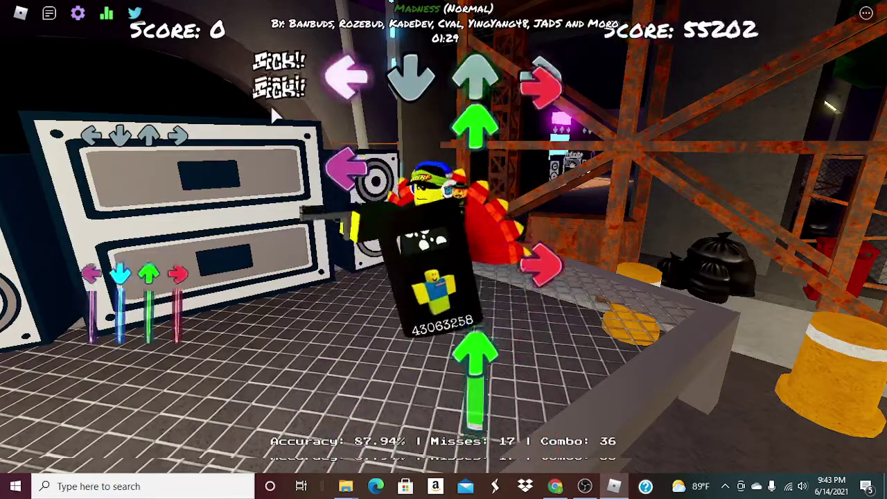
key(Up)
key(Left)
key(Right)
key(Up)
key(Down)
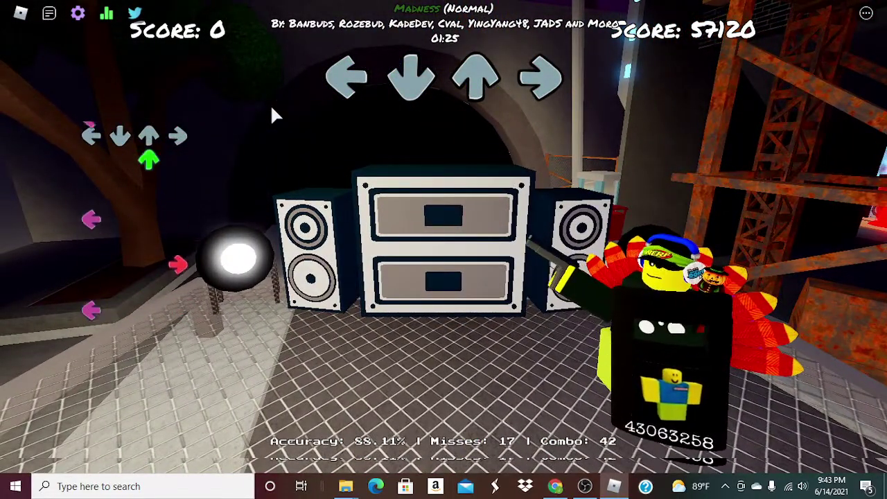
Hit the 97–101 second note sequence to push the combo and score higher.
key(Down)
key(Left)
key(Up)
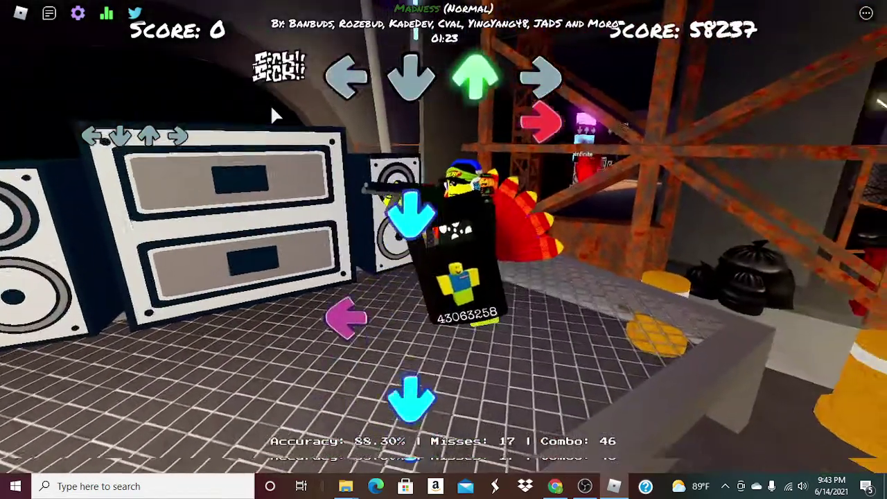
key(Down)
key(Left)
key(Left)
key(Right)
key(Up)
key(Right)
key(Left)
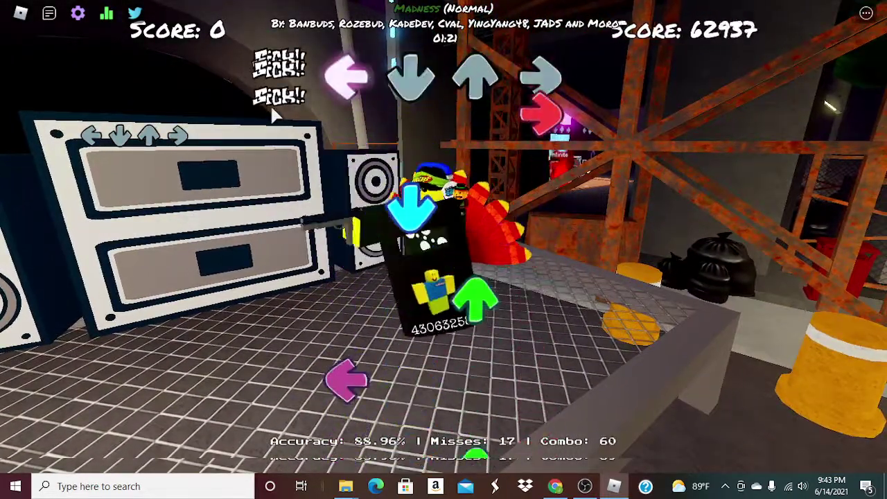
key(Down)
key(Up)
key(Right)
key(Left)
key(Left)
key(Down)
key(Up)
key(Right)
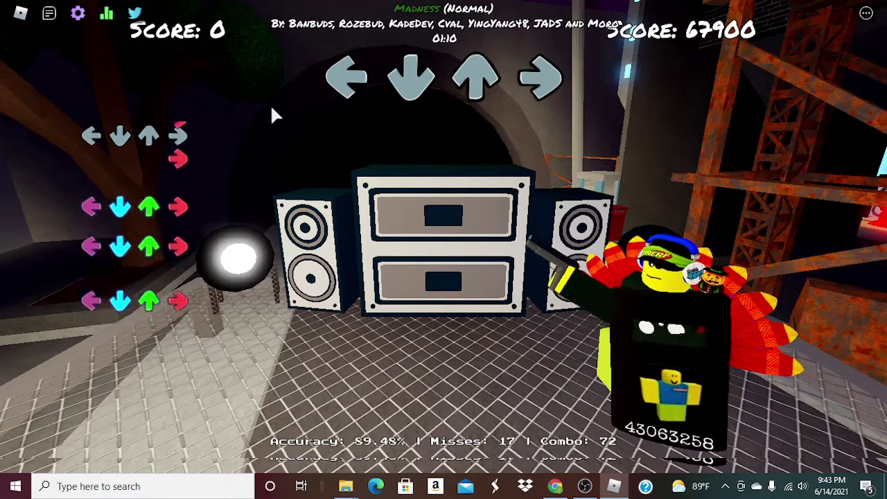
Hit the single arrows and long holds from 110 to 120 seconds on beat.
key(Down)
key(Up)
key(Left)
key(Right)
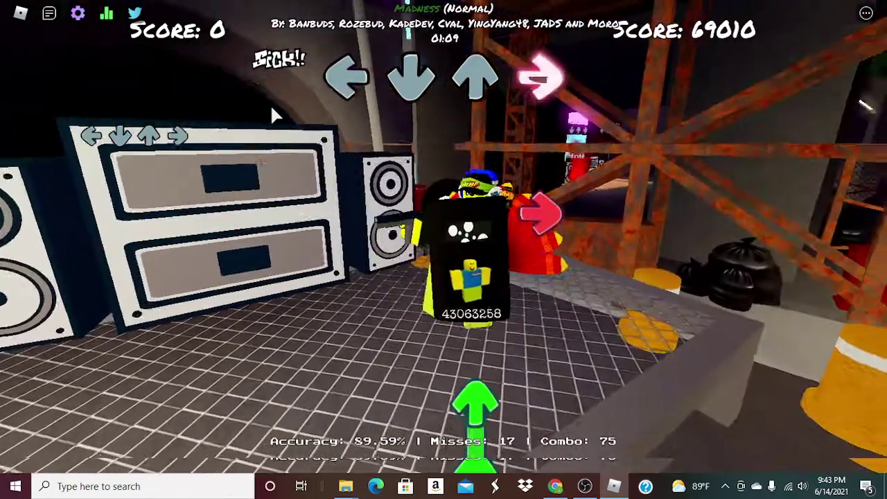
key(Up)
key(Down)
key(Up)
key(Right)
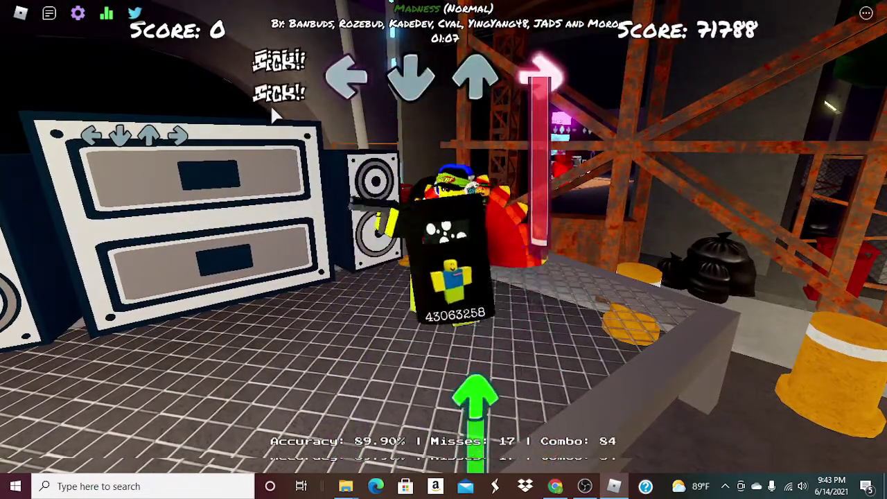
key(Up)
key(Left)
key(Down)
key(Up)
key(Left)
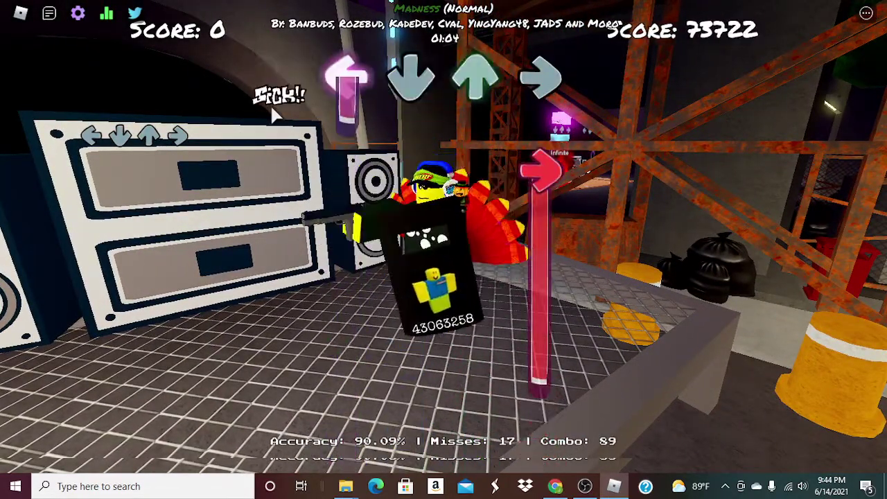
key(Right)
key(Up)
key(Down)
key(Down)
key(Right)
key(Right)
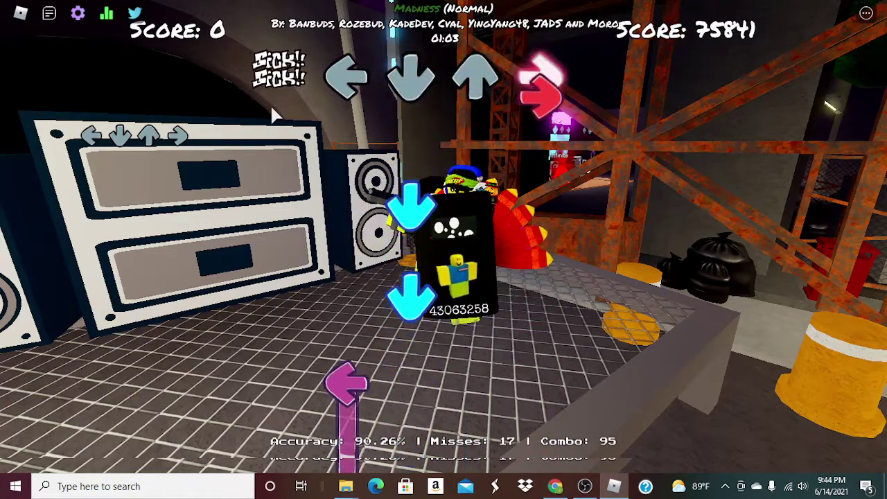
key(Down)
key(Left)
key(Right)
key(Up)
key(Down)
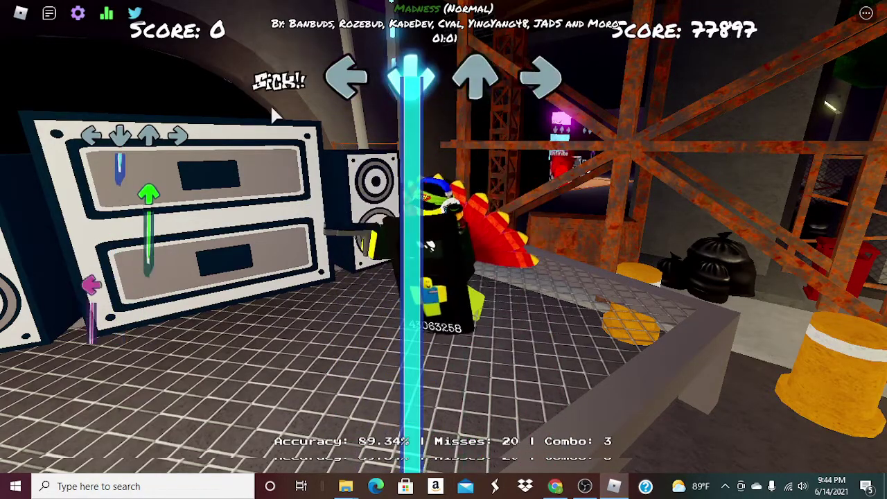
key(Left)
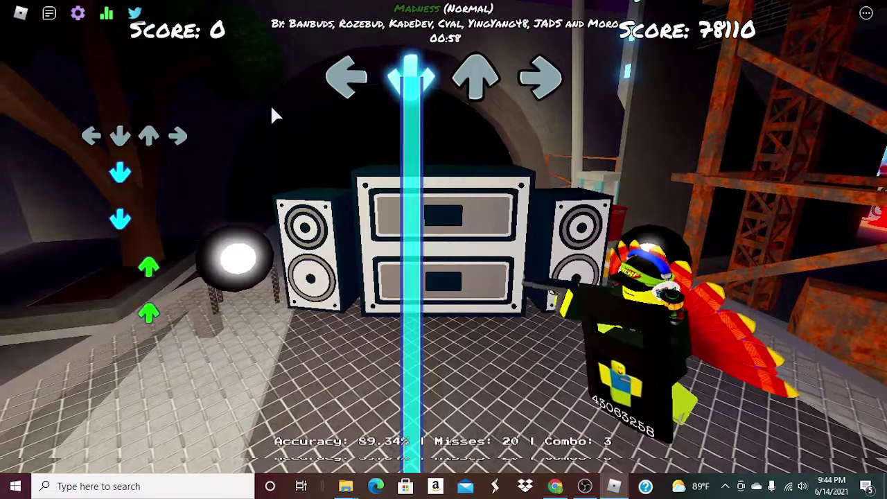
Play the 123–137 second held and single notes, reaching 90,500 points at 89.74% accuracy.
key(Right)
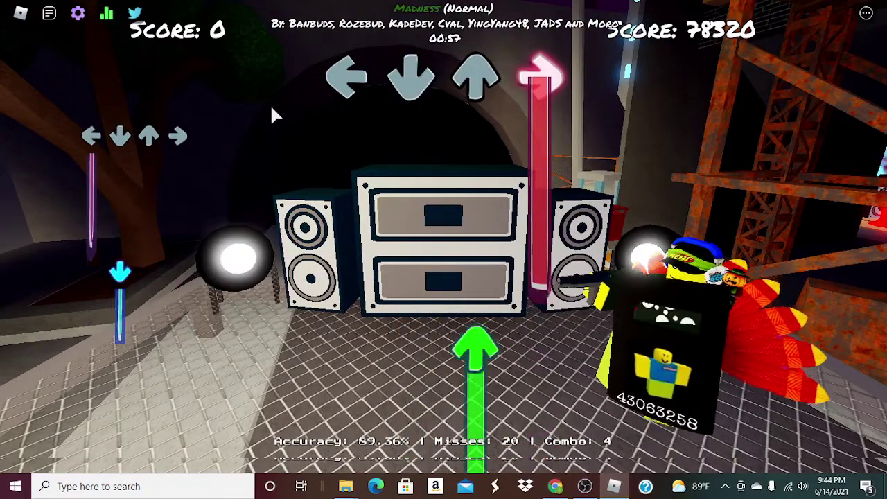
key(Up)
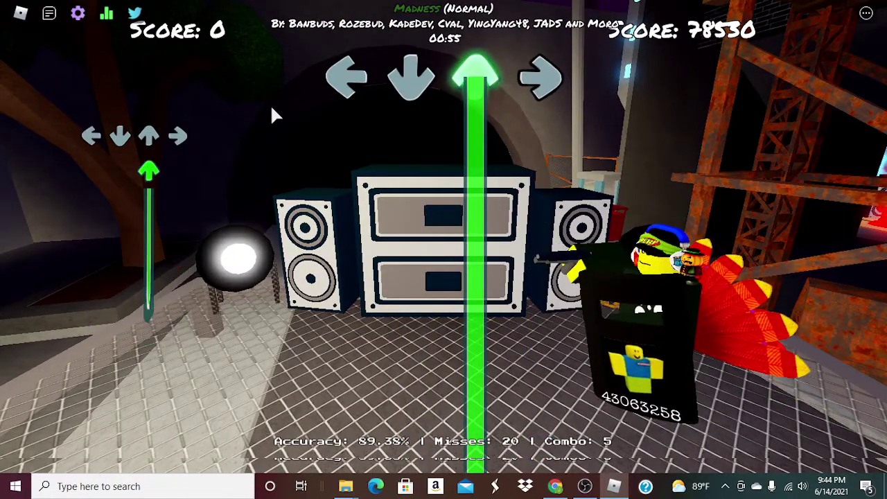
key(Right)
key(Down)
key(Right)
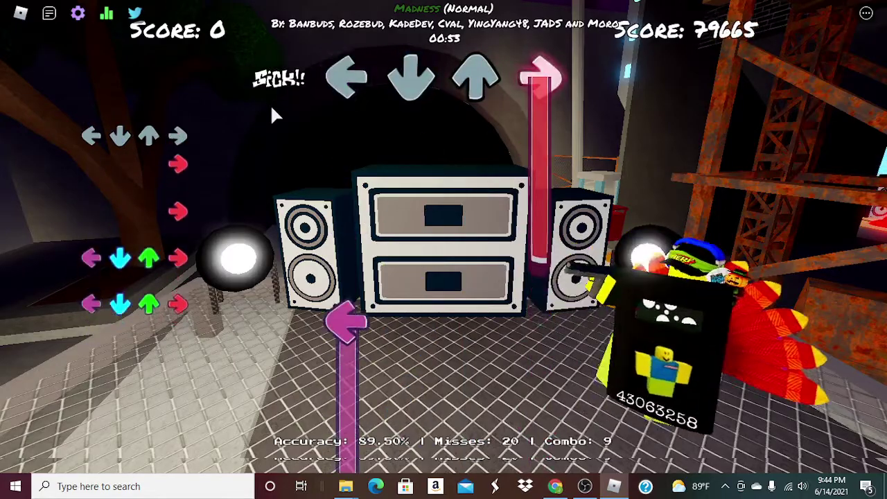
key(Left)
key(Down)
key(Up)
key(Right)
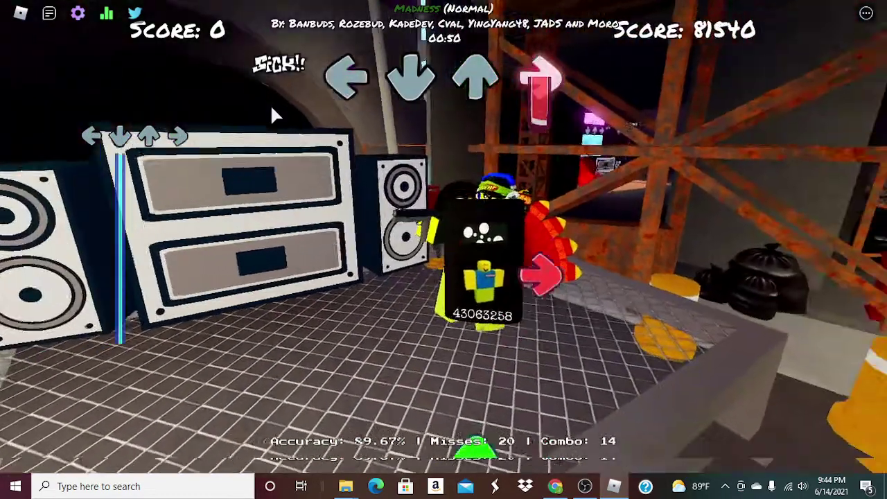
key(Up)
key(Down)
key(Right)
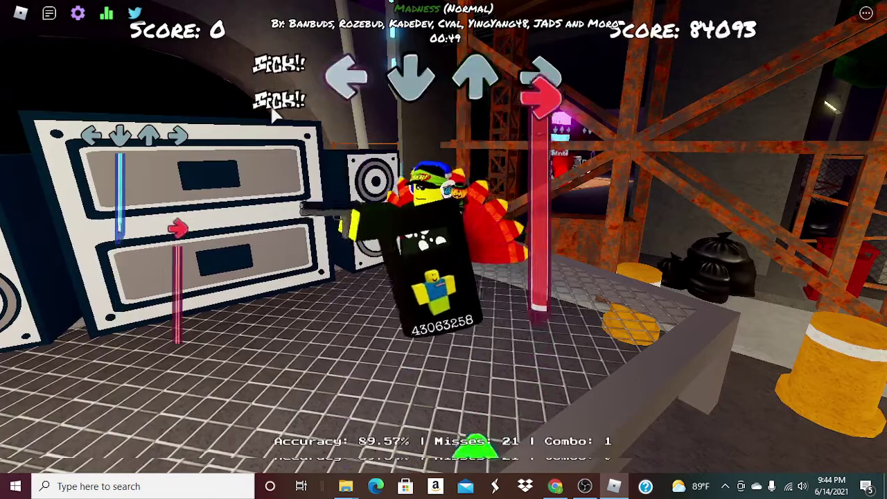
key(Left)
key(Down)
key(Up)
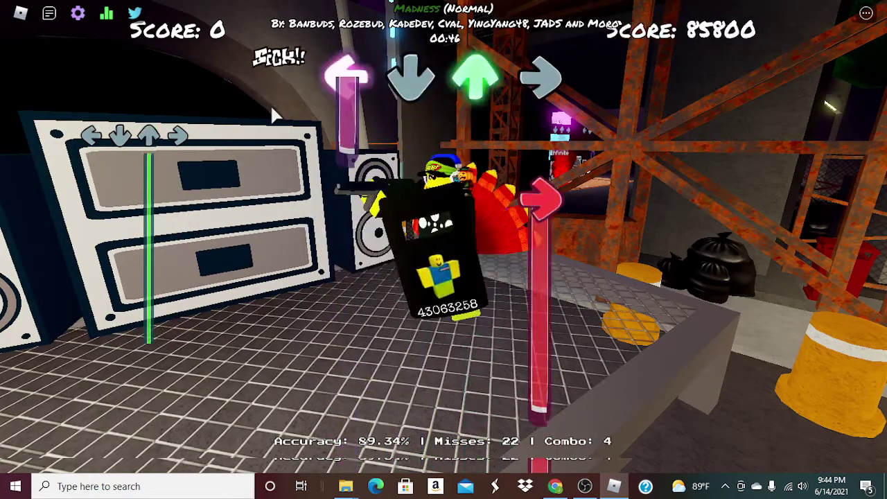
key(Right)
key(Up)
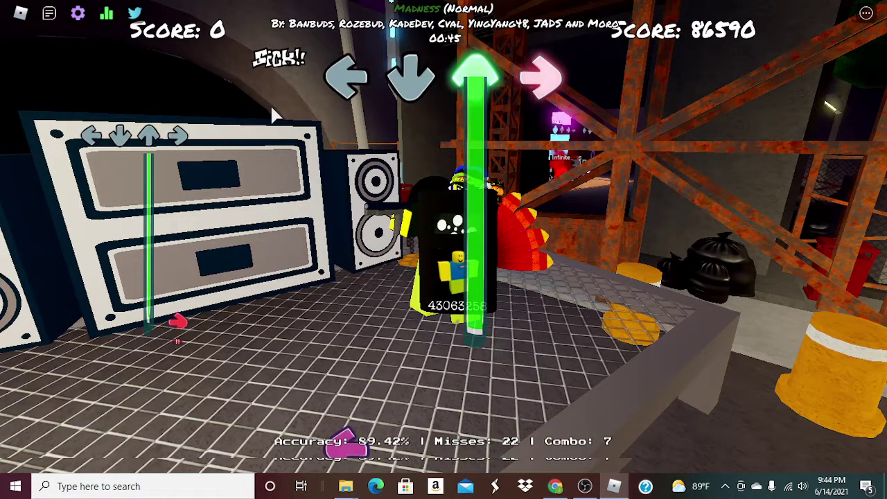
key(Left)
key(Down)
key(Down)
key(Right)
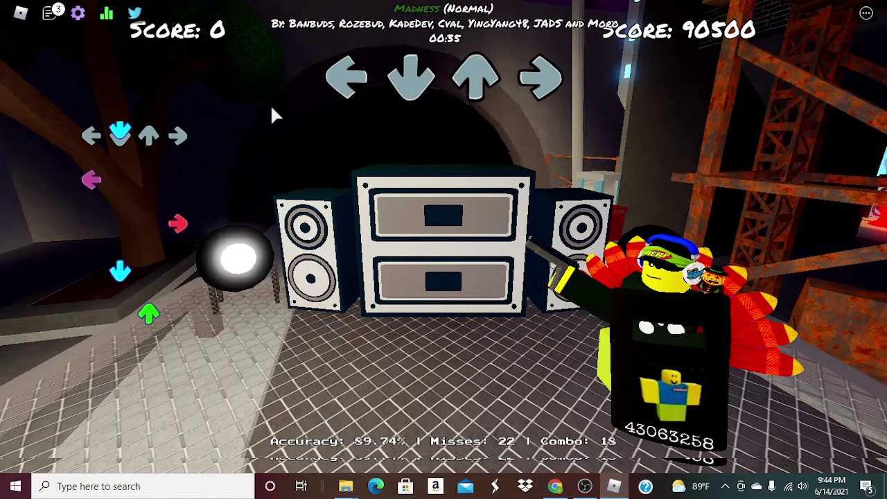
Hit the dense burst of left, down, up and right arrow notes from 147 to 156 seconds.
key(Left)
key(Down)
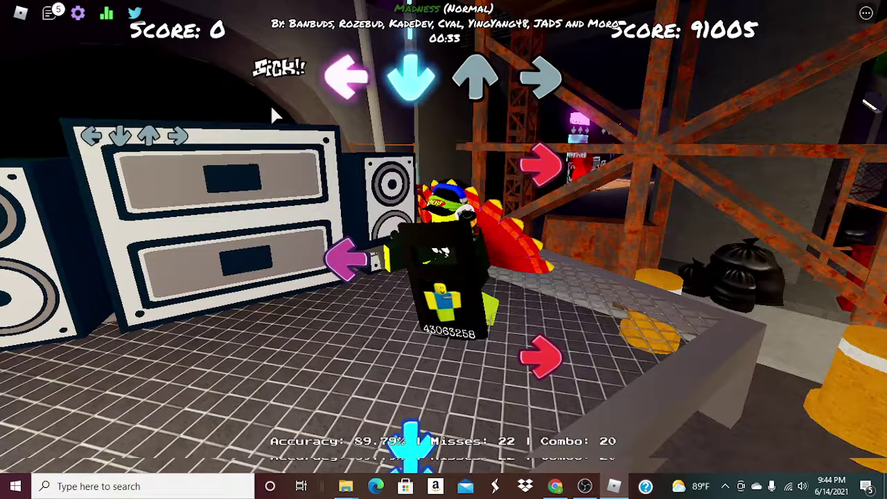
key(Down)
key(Right)
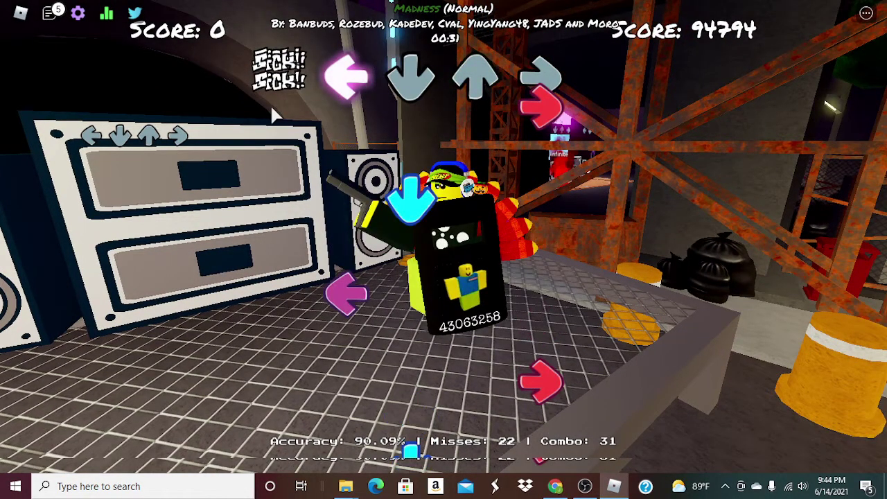
key(Up)
key(Up)
key(Up)
key(Down)
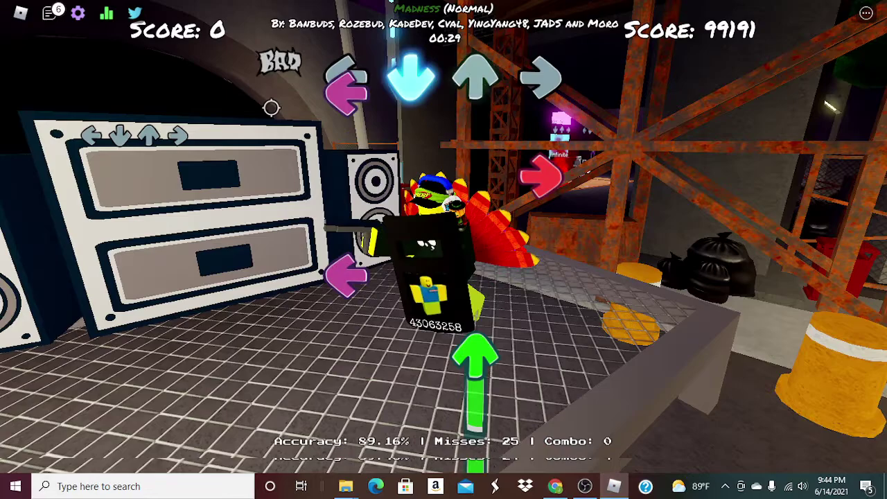
key(Up)
key(Down)
key(Right)
key(Left)
key(Up)
key(Left)
key(Right)
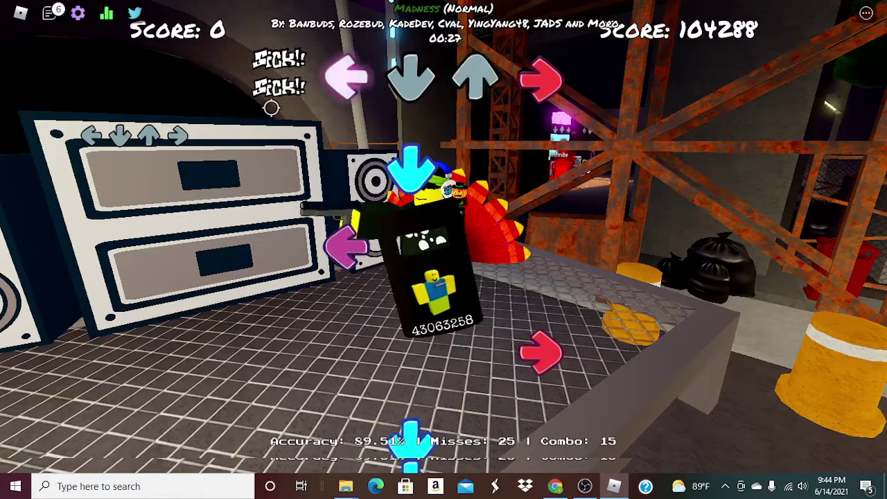
key(Down)
key(Left)
key(Up)
key(Left)
key(Right)
key(Down)
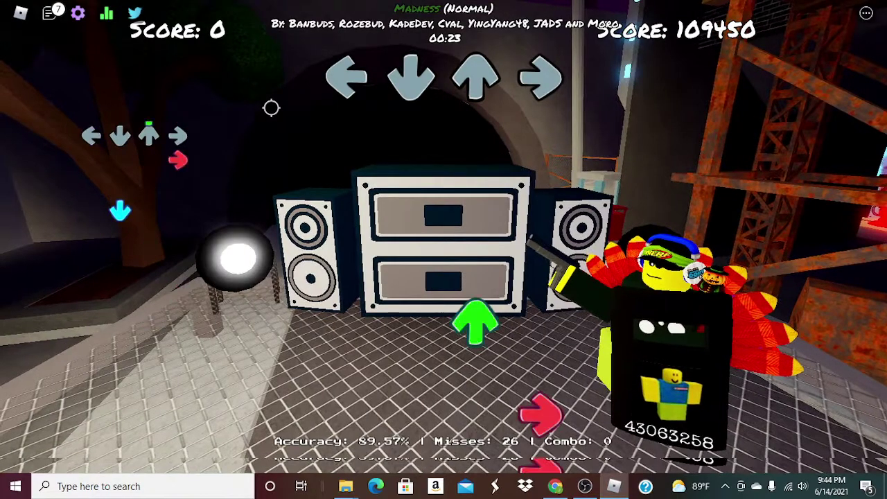
Hit the short phrase of arrow notes around 158–160 seconds, keeping the combo going.
key(Up)
key(Right)
key(Down)
key(Up)
key(Right)
key(Left)
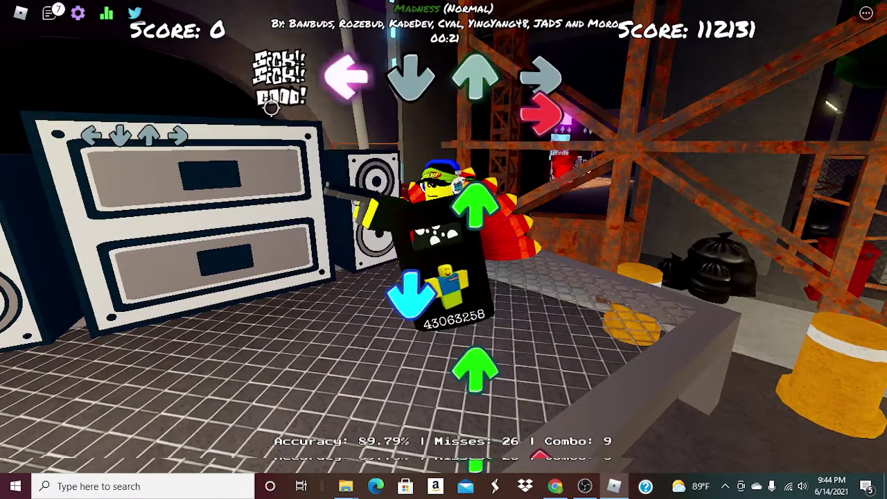
key(Right)
key(Up)
key(Down)
key(Up)
key(Right)
key(Down)
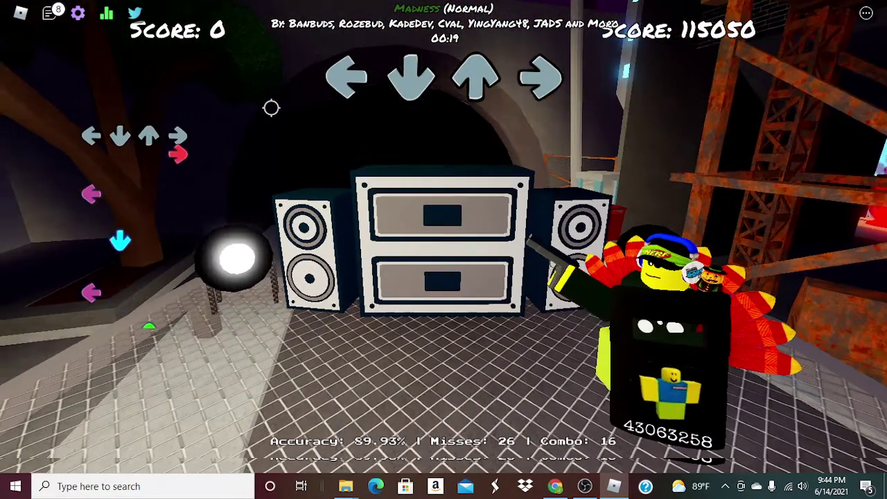
Hit the 162–165 second phrase of arrow notes, including two held notes.
key(Up)
key(Left)
key(Right)
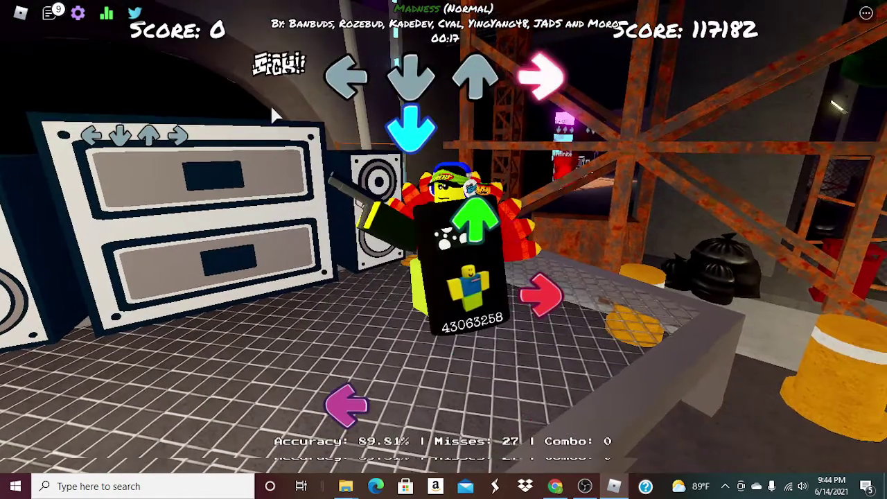
key(Down)
key(Up)
key(Left)
key(Down)
key(Down)
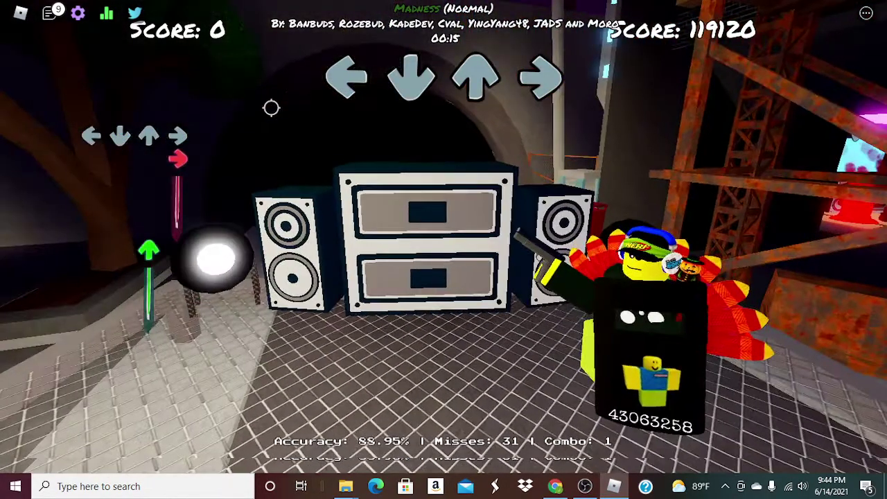
Hit the quick cluster of arrow notes between 167 and 169 seconds.
key(Left)
key(Down)
key(Up)
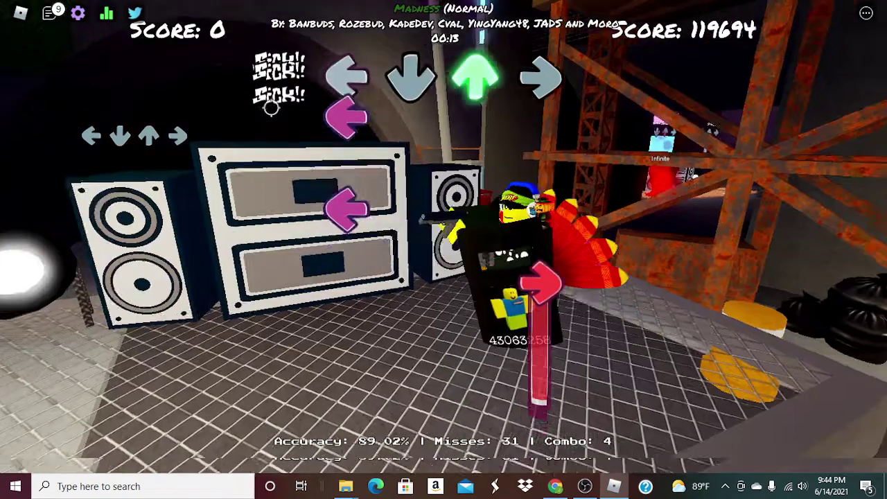
key(Left)
key(Left)
key(Right)
key(Down)
key(Left)
key(Left)
key(Down)
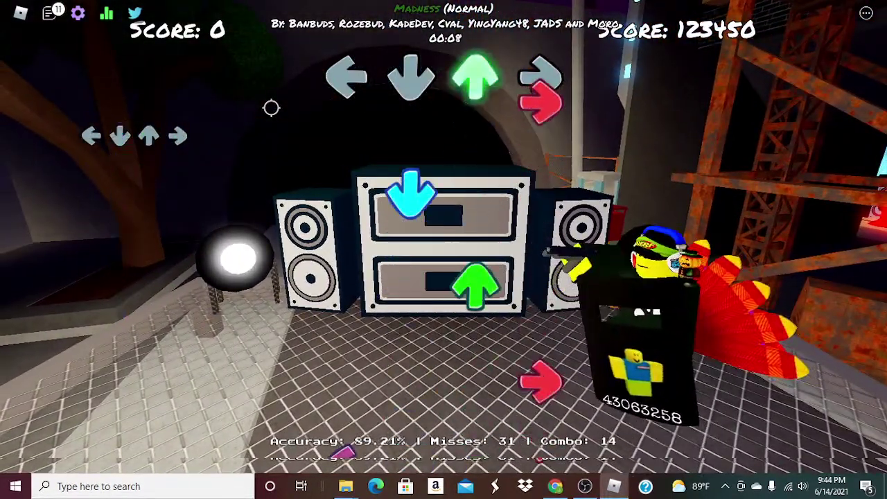
Hit Madness's closing notes at 172–174 seconds, reaching 127,650 points with 5 seconds left.
key(Right)
key(Down)
key(Up)
key(Right)
key(Left)
key(Up)
key(Right)
key(Down)
key(Left)
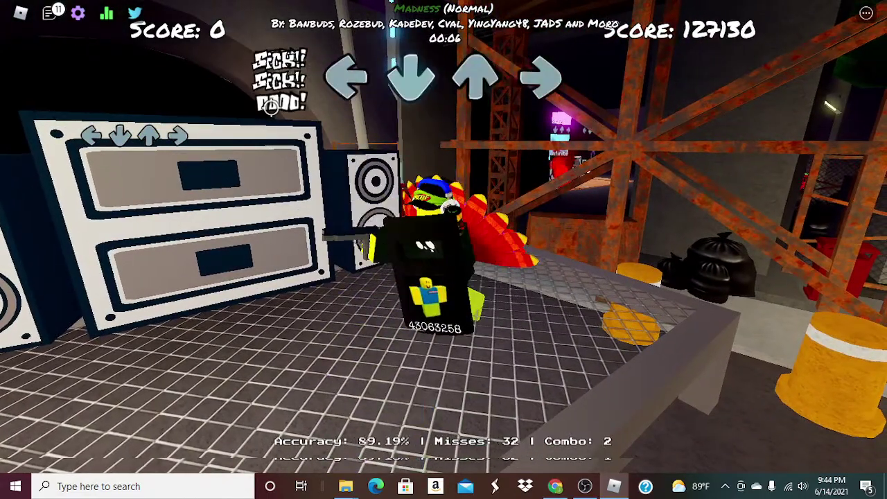
key(Left)
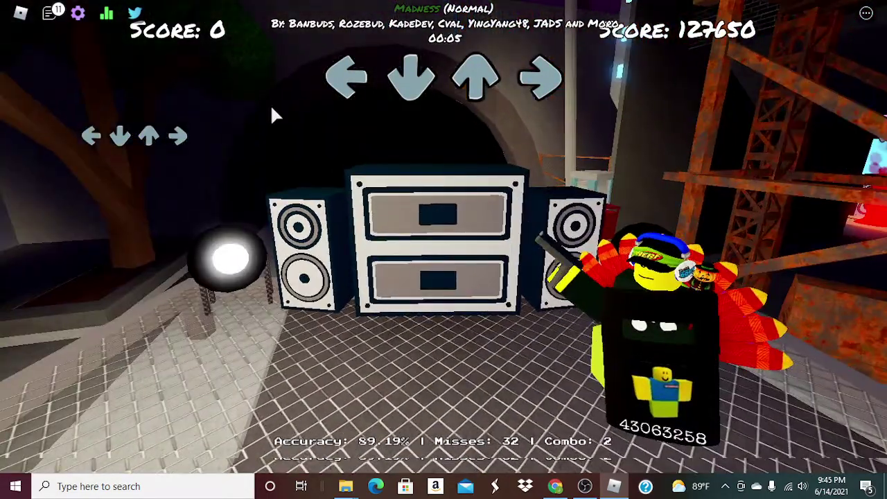